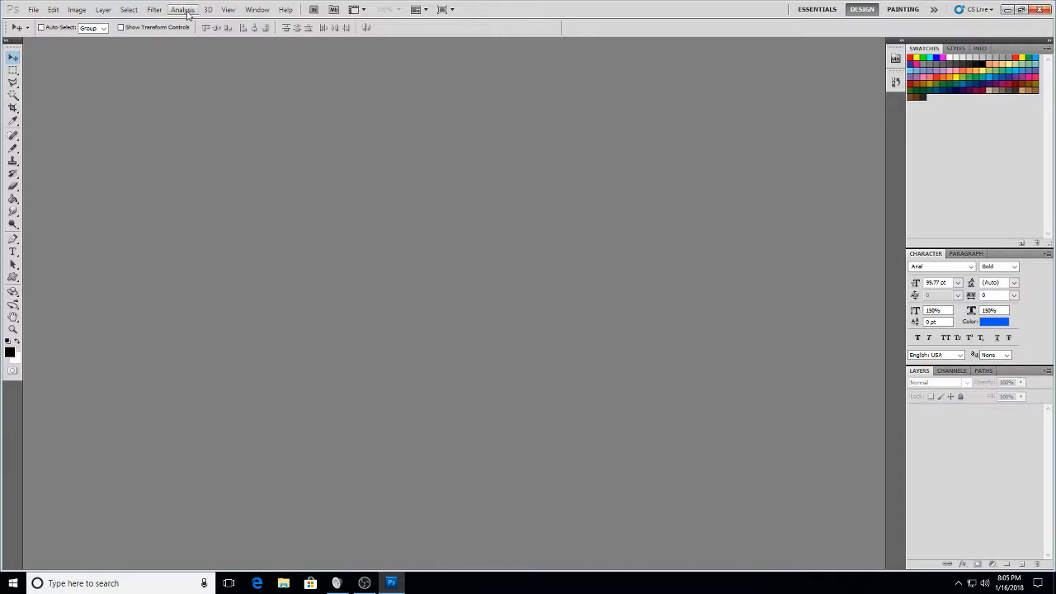
# Create a new 3 x 3 inch RGB document at 72 pixels/inch with a white background
pyautogui.click(34, 12)
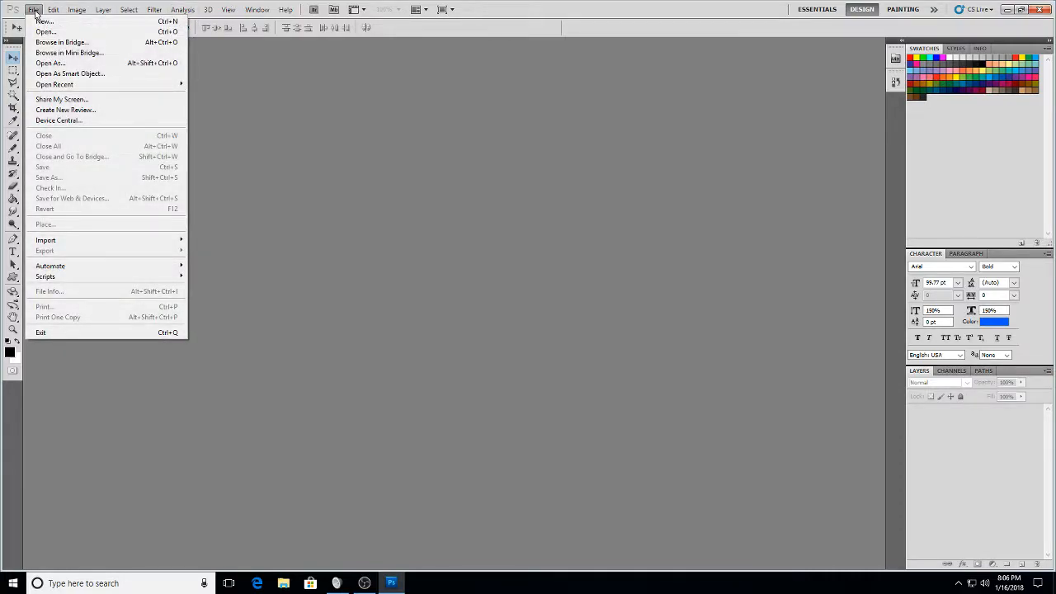
pyautogui.click(42, 21)
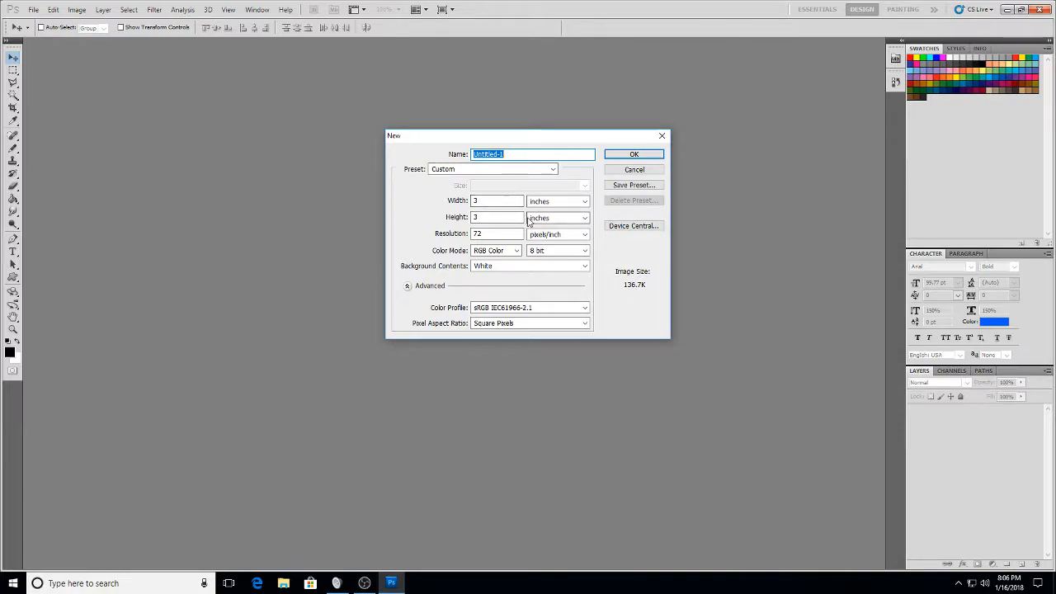
pyautogui.click(634, 157)
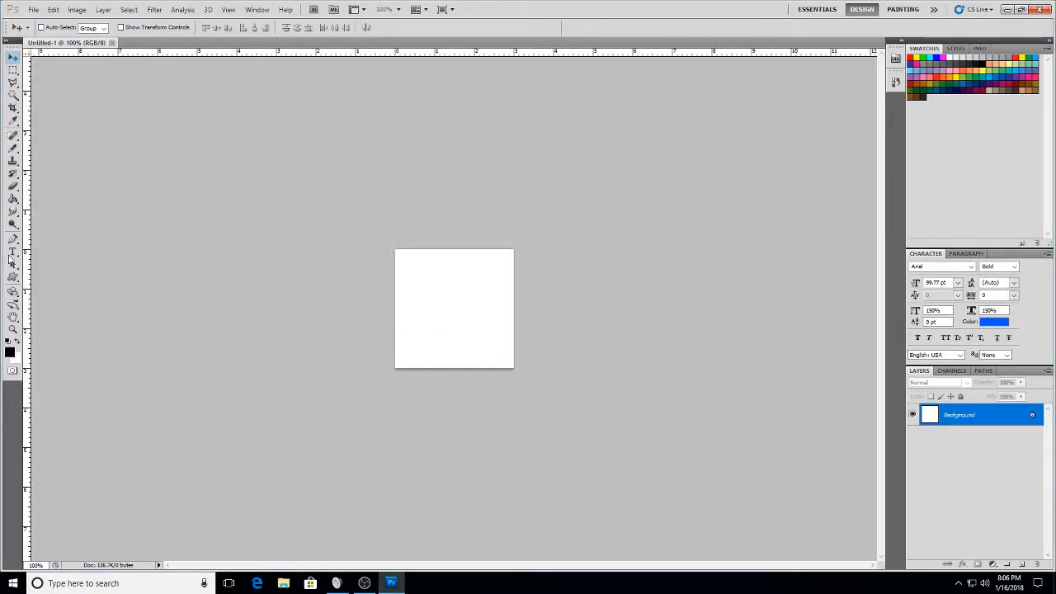
# Add the horizontal text "NP" on the canvas in Arial Bold, coloured blue #005afe
pyautogui.click(12, 252)
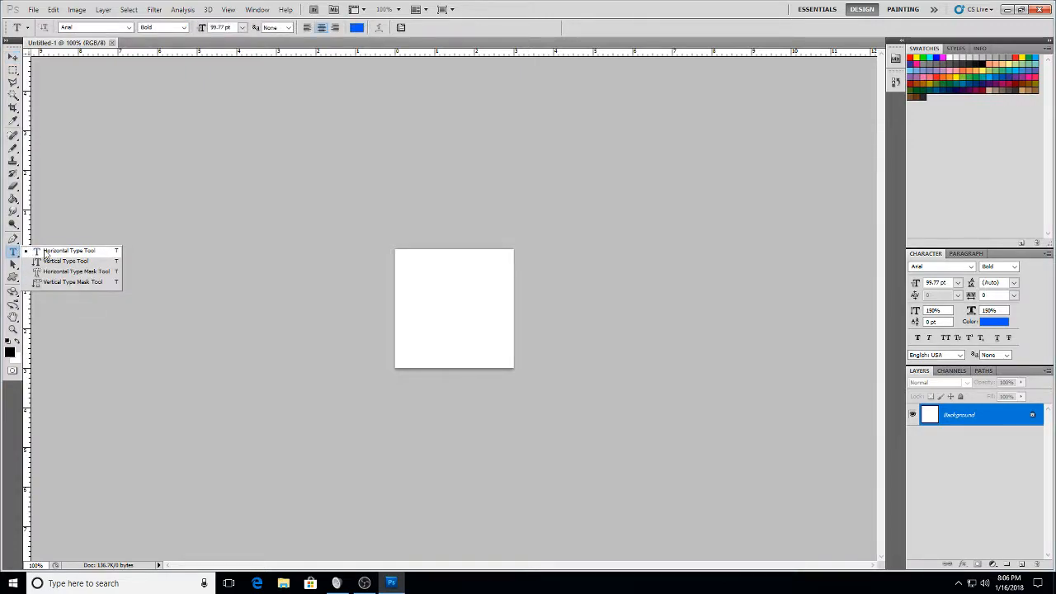
pyautogui.click(44, 251)
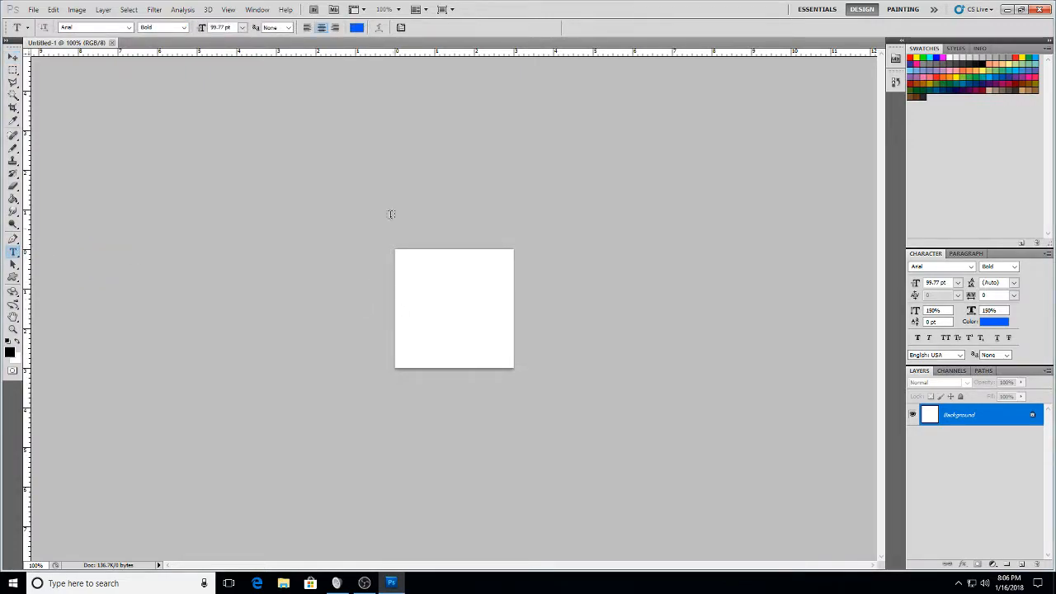
pyautogui.click(356, 28)
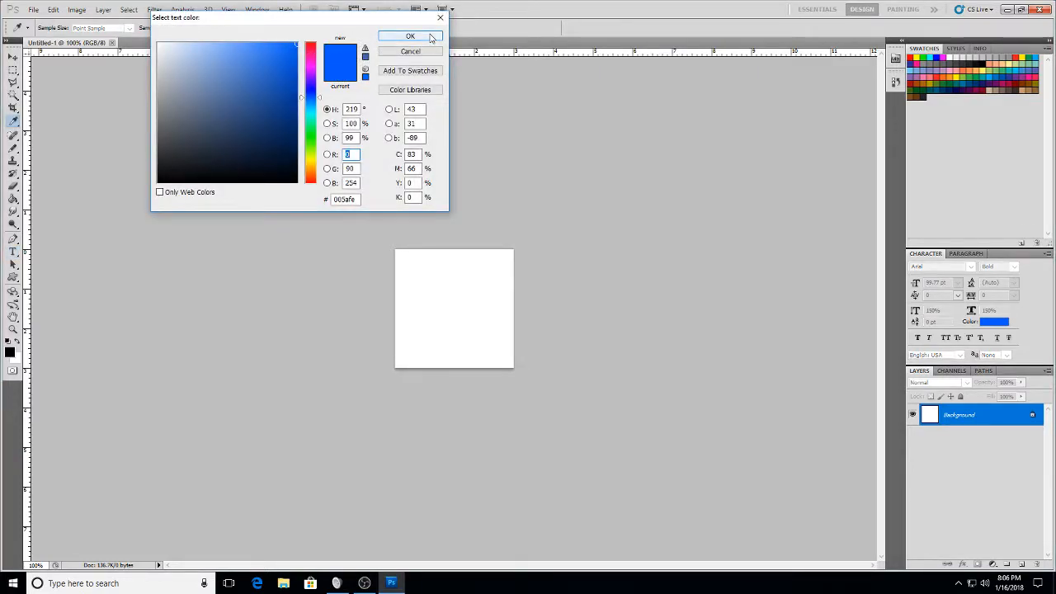
pyautogui.click(428, 38)
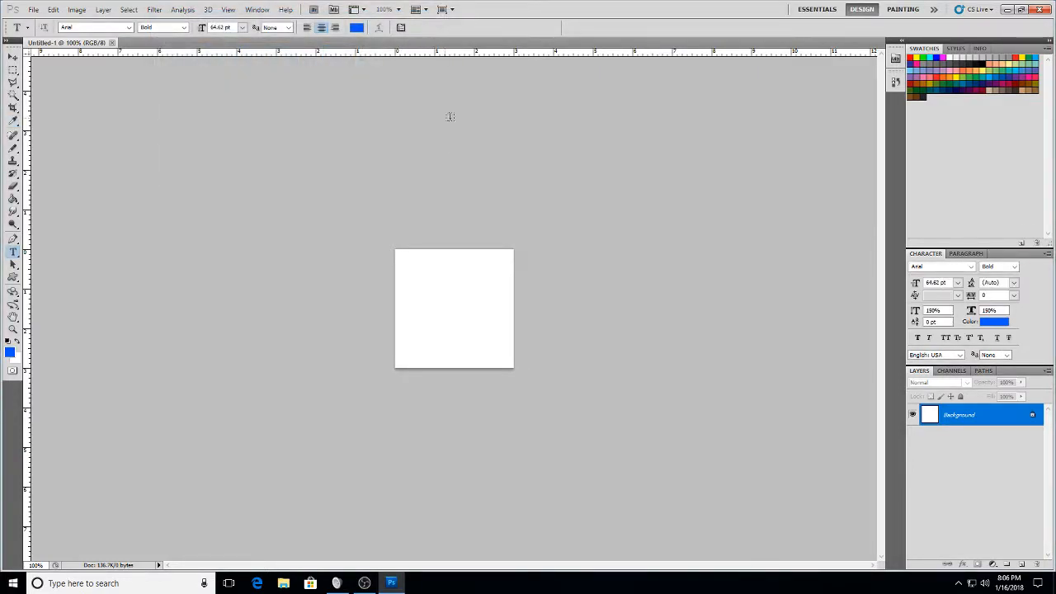
pyautogui.click(407, 329)
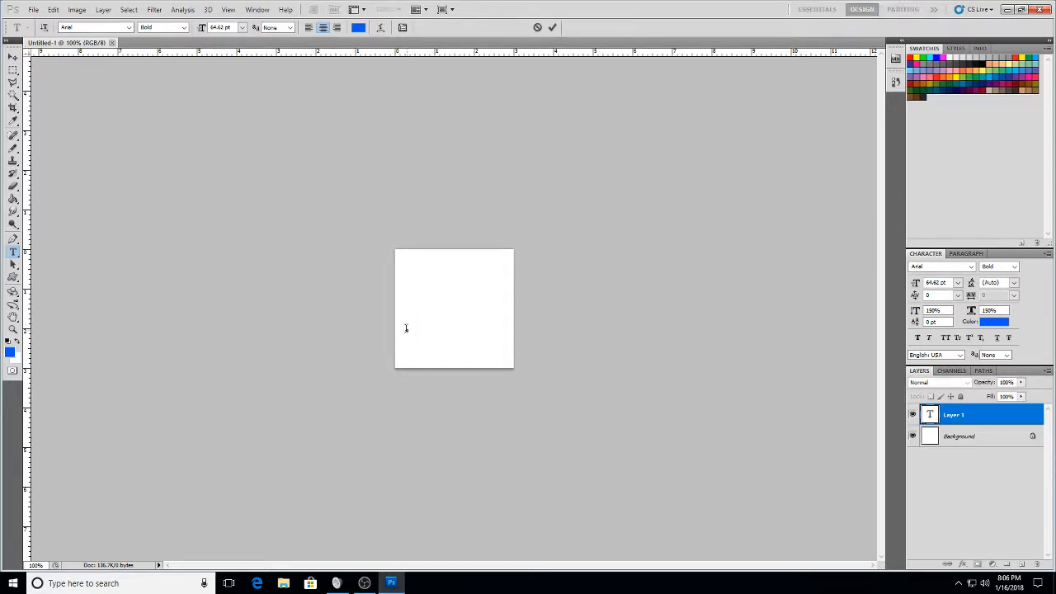
pyautogui.write('NP')
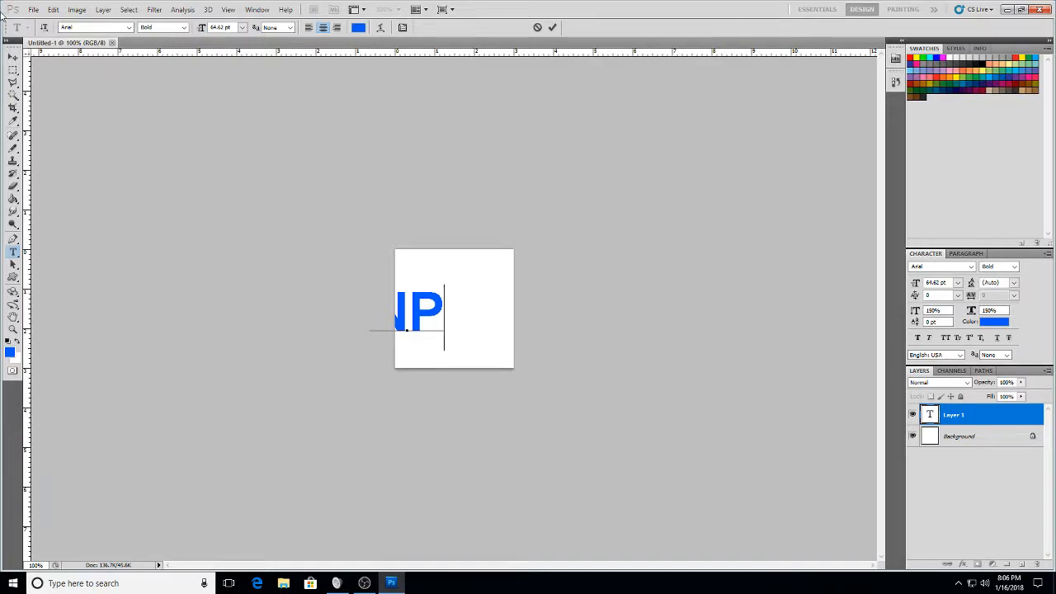
# Move the NP text fully onto the canvas and scale it up to about 167% so it spans the canvas width
pyautogui.click(12, 57)
pyautogui.moveTo(462, 347); pyautogui.dragTo(494, 333)
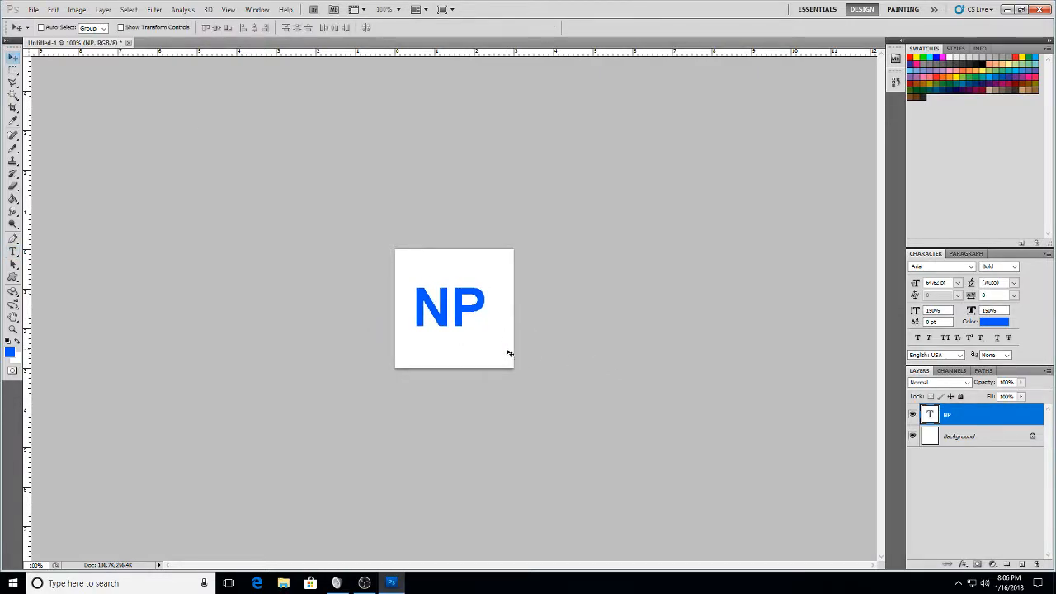
pyautogui.hotkey('ctrl', 't')
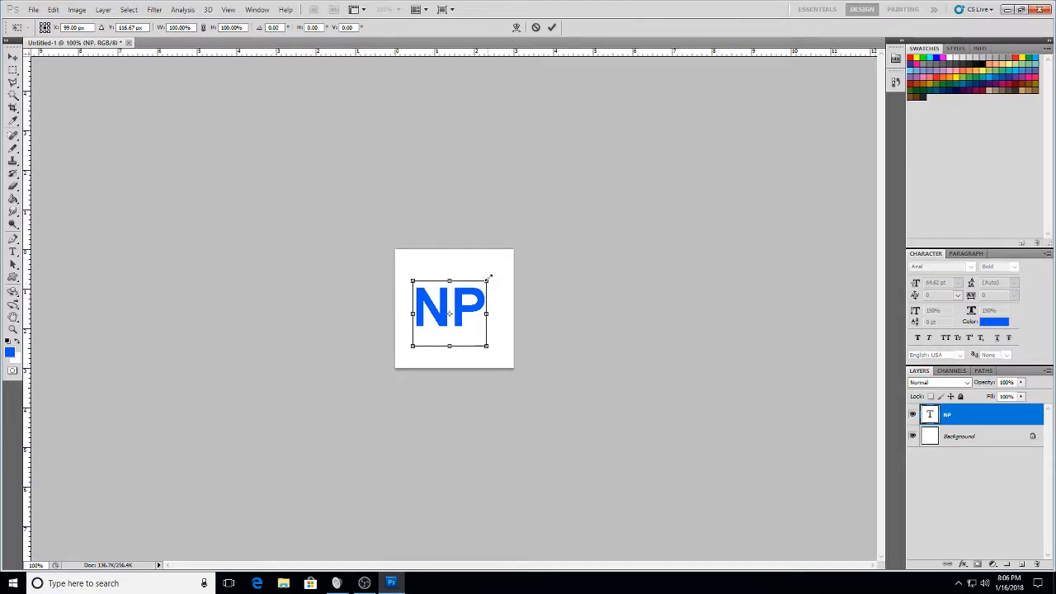
pyautogui.moveTo(486, 280); pyautogui.dragTo(513, 256)
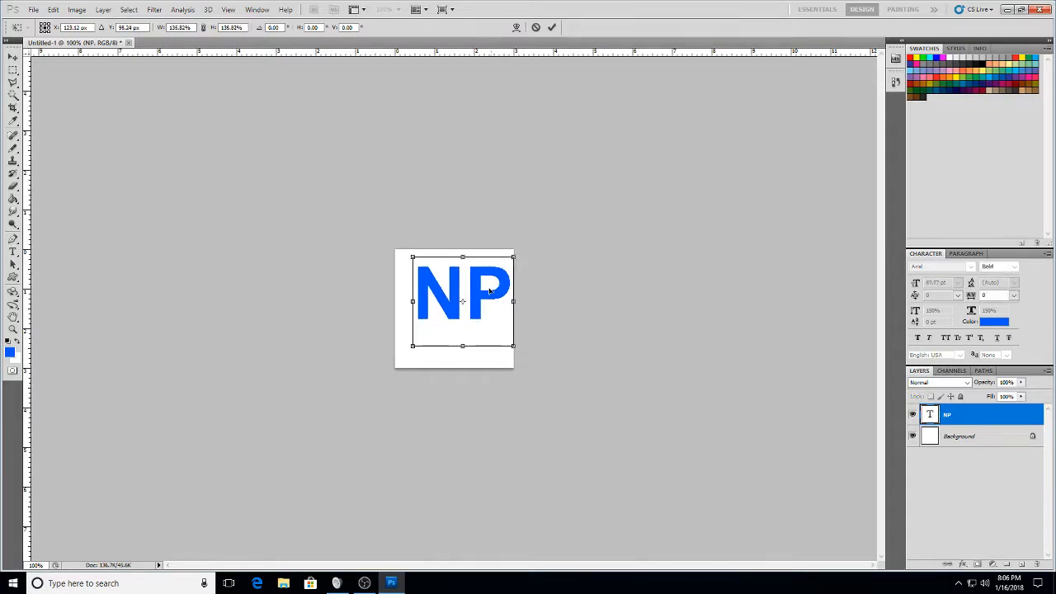
pyautogui.moveTo(414, 345); pyautogui.dragTo(405, 376)
pyautogui.moveTo(514, 366); pyautogui.dragTo(516, 368)
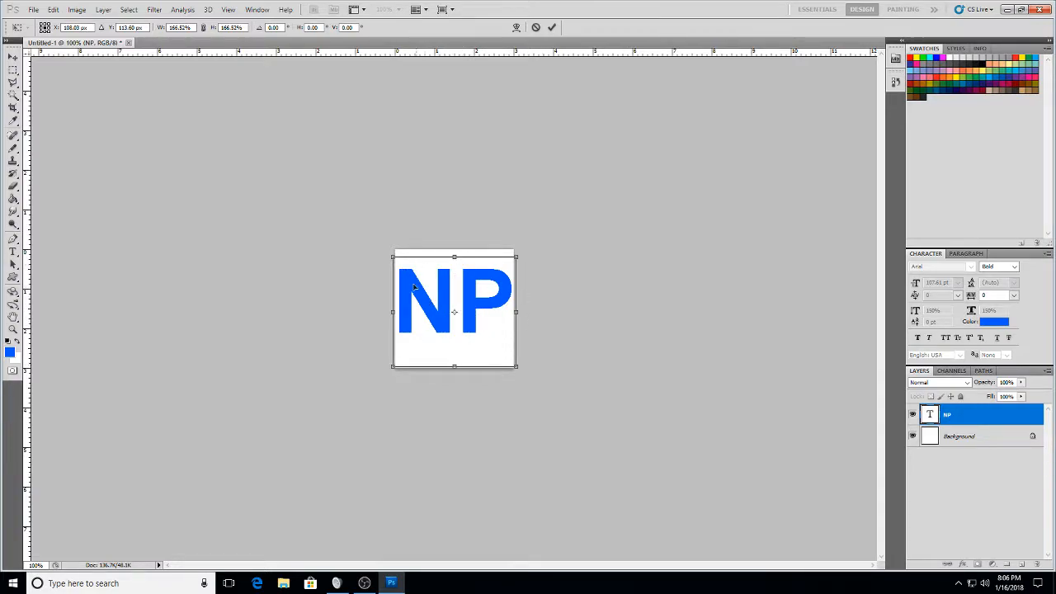
pyautogui.press('Return')
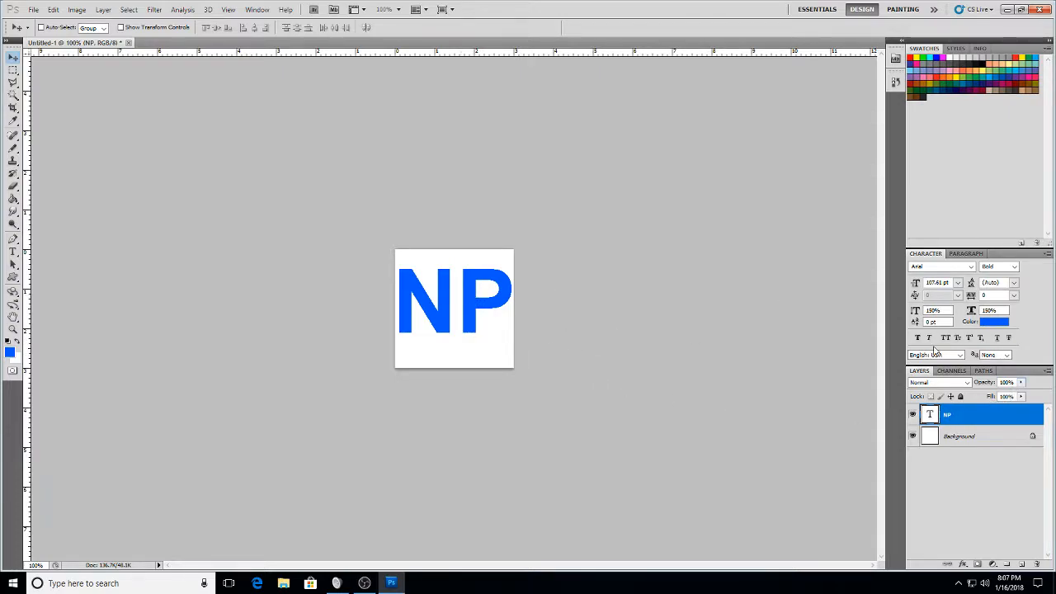
# Rasterize the NP text layer and delete the P's vertical stem with a rectangular marquee selection, then deselect
pyautogui.rightClick(984, 415)
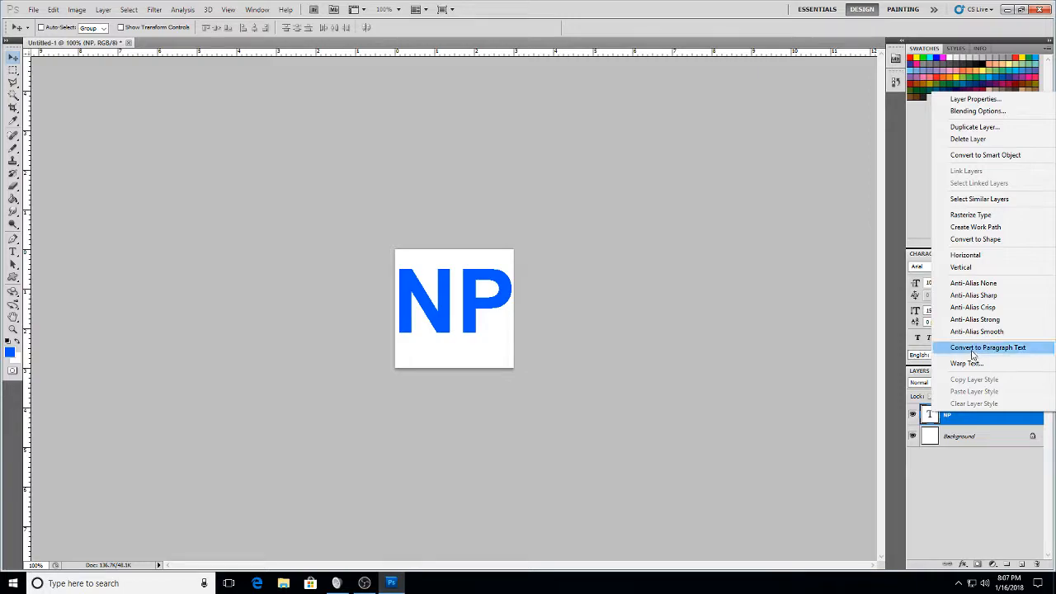
pyautogui.click(993, 217)
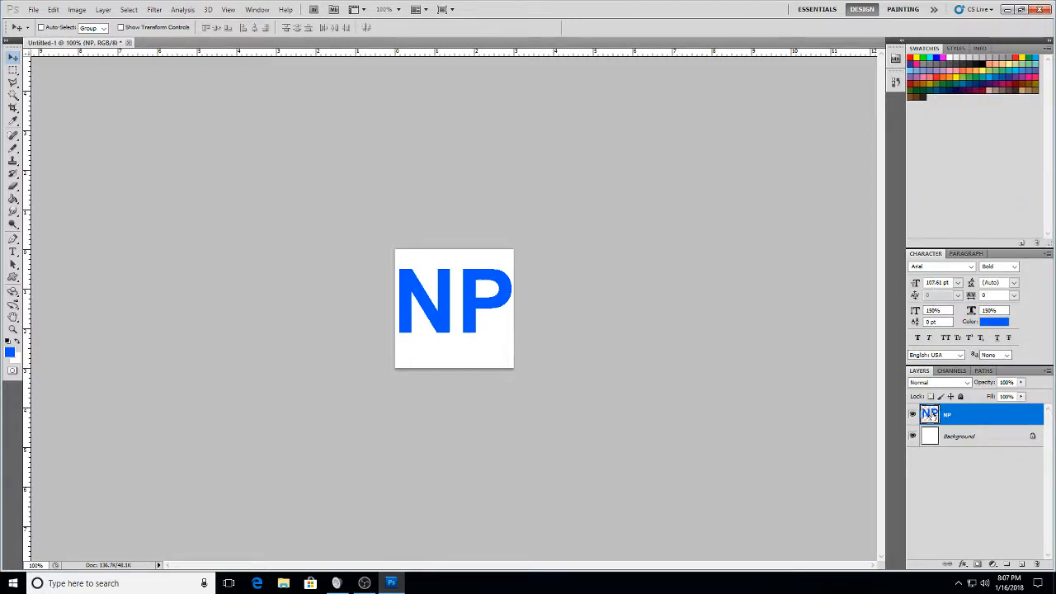
pyautogui.click(14, 72)
pyautogui.rightClick(14, 75)
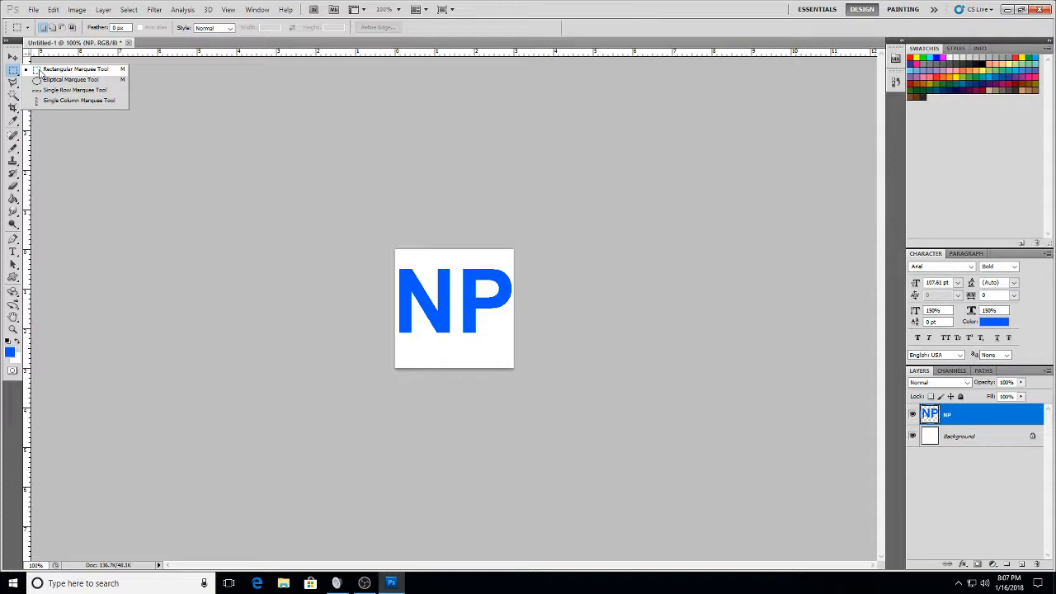
pyautogui.click(37, 70)
pyautogui.moveTo(470, 352); pyautogui.dragTo(477, 352)
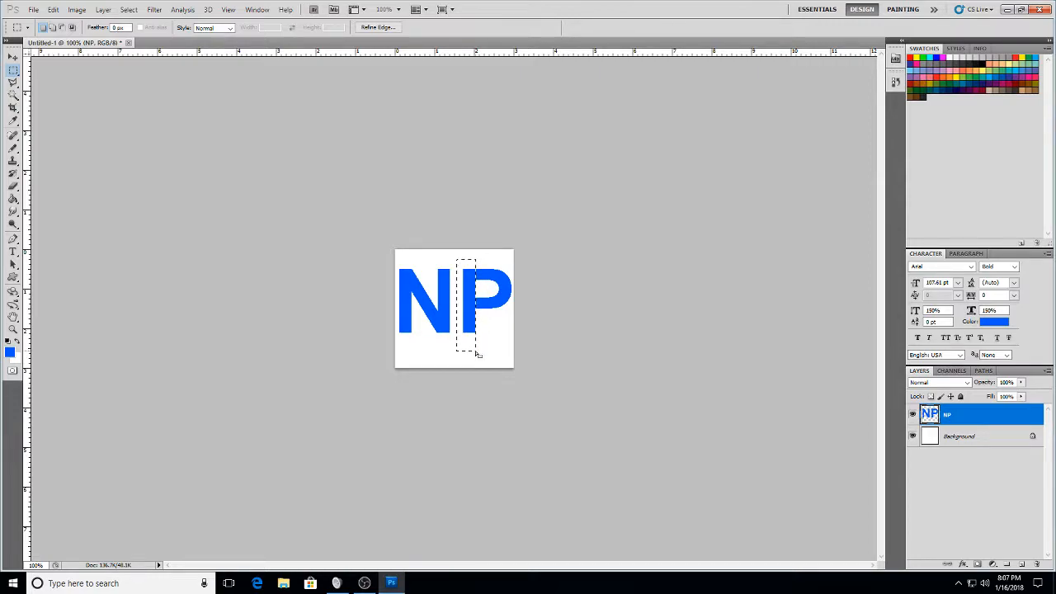
pyautogui.click(477, 353)
pyautogui.moveTo(476, 352); pyautogui.dragTo(476, 353)
pyautogui.press('Delete')
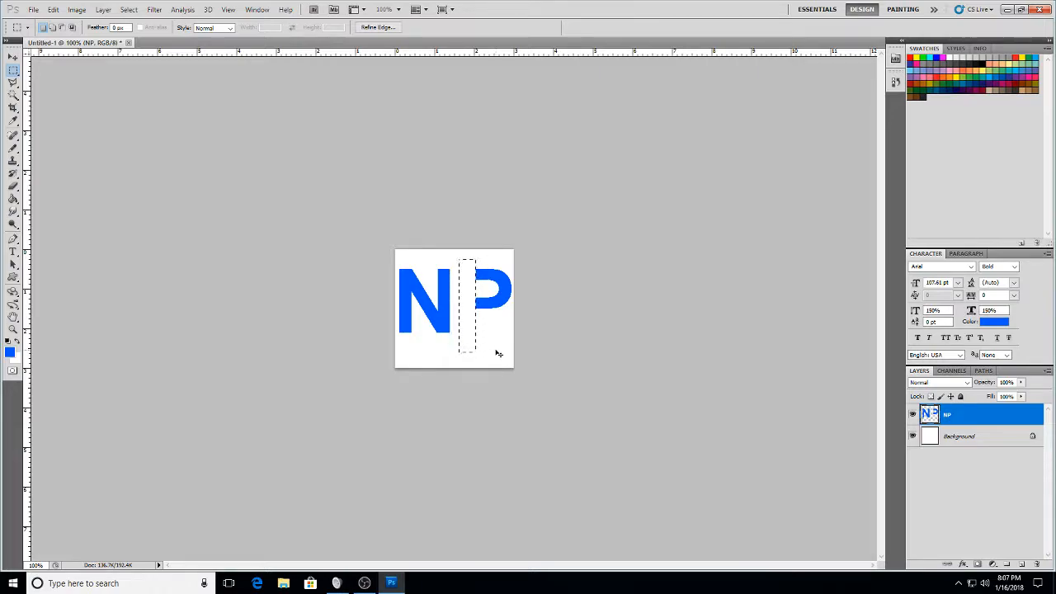
pyautogui.hotkey('ctrl', 'd')
# Select the remaining bowl of the P and move it against the N's right stem to merge both letters
pyautogui.moveTo(503, 309); pyautogui.dragTo(477, 337)
pyautogui.moveTo(471, 252); pyautogui.dragTo(477, 255)
pyautogui.hotkey('ctrl', 't')
pyautogui.moveTo(496, 318); pyautogui.dragTo(470, 324)
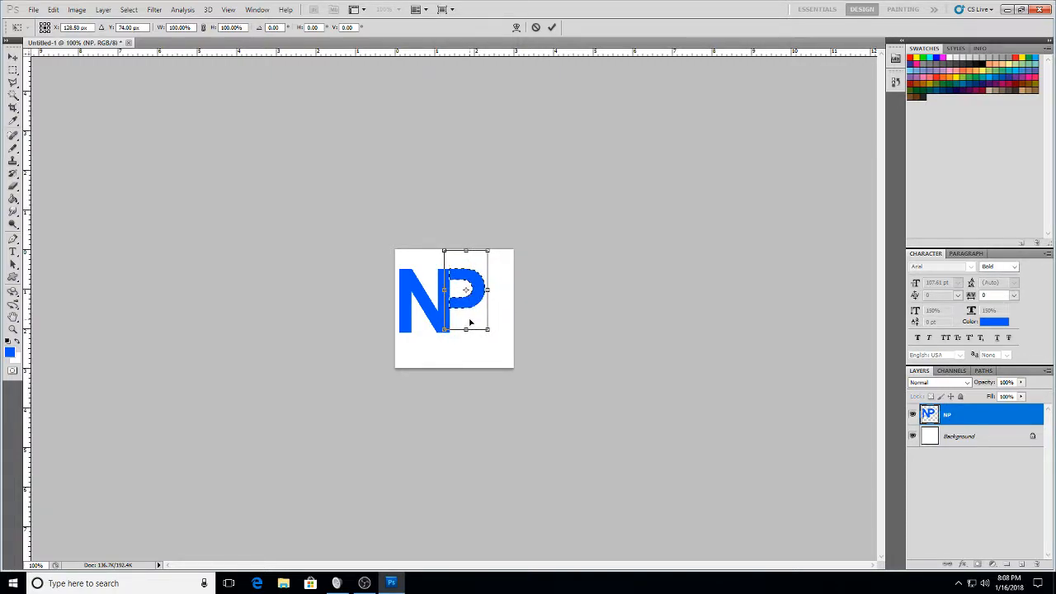
pyautogui.press('Return')
pyautogui.hotkey('ctrl', 'd')
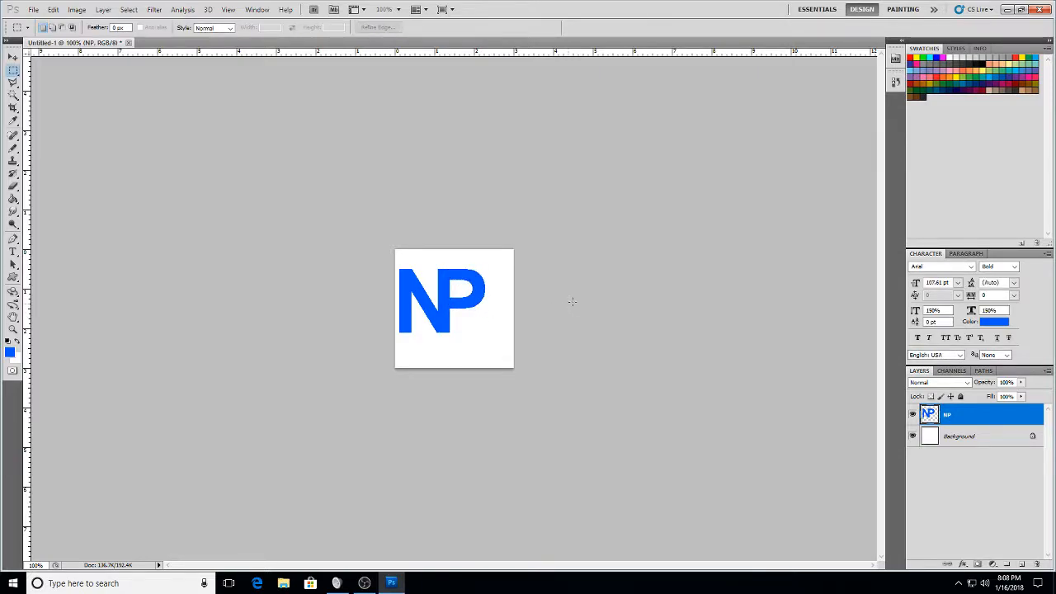
# Move the merged NP lettering to the centre of the canvas
pyautogui.click(13, 57)
pyautogui.moveTo(463, 345); pyautogui.dragTo(475, 349)
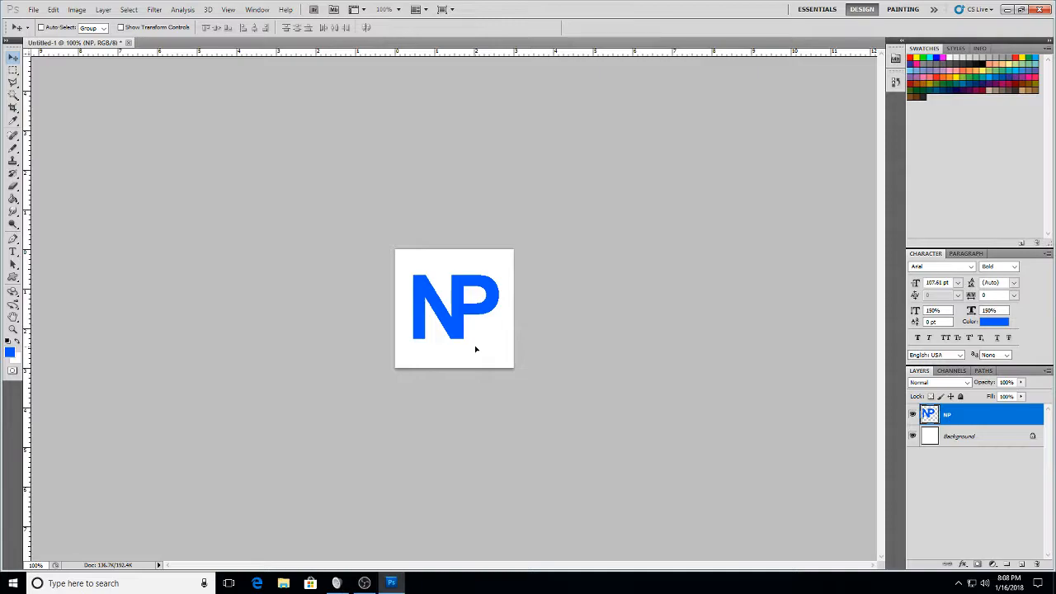
pyautogui.moveTo(476, 349); pyautogui.dragTo(477, 349)
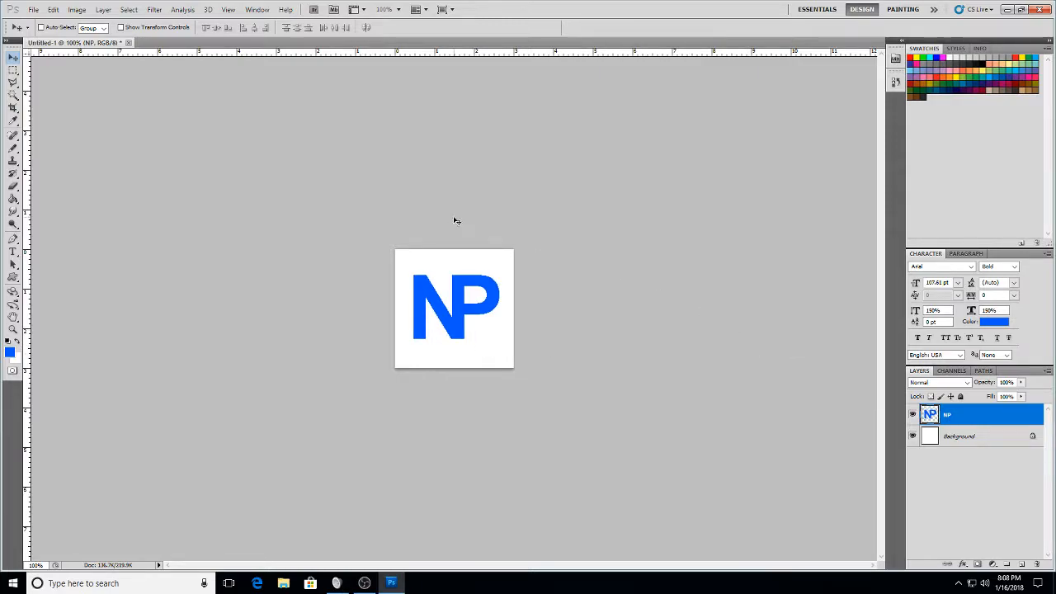
# Add a 5 px outside stroke in yellow #f0ff00 to the NP layer
pyautogui.doubleClick(983, 421)
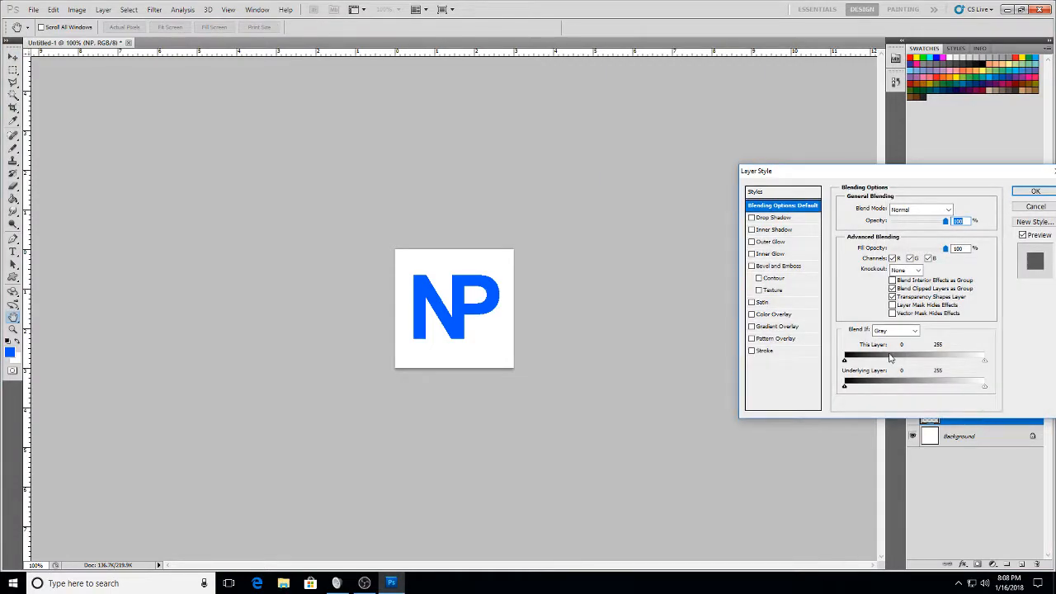
pyautogui.click(767, 353)
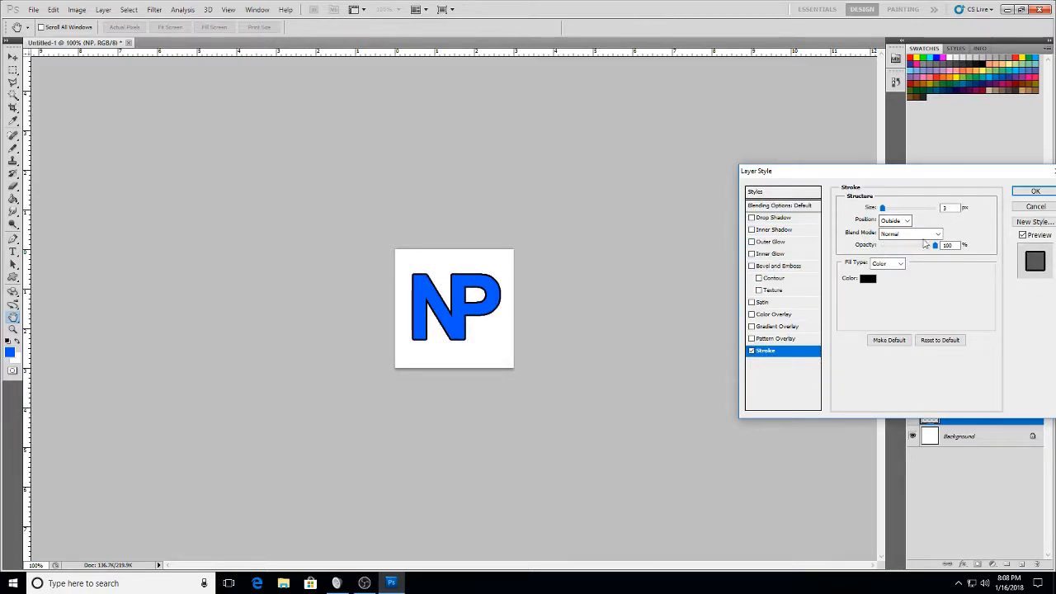
pyautogui.click(867, 278)
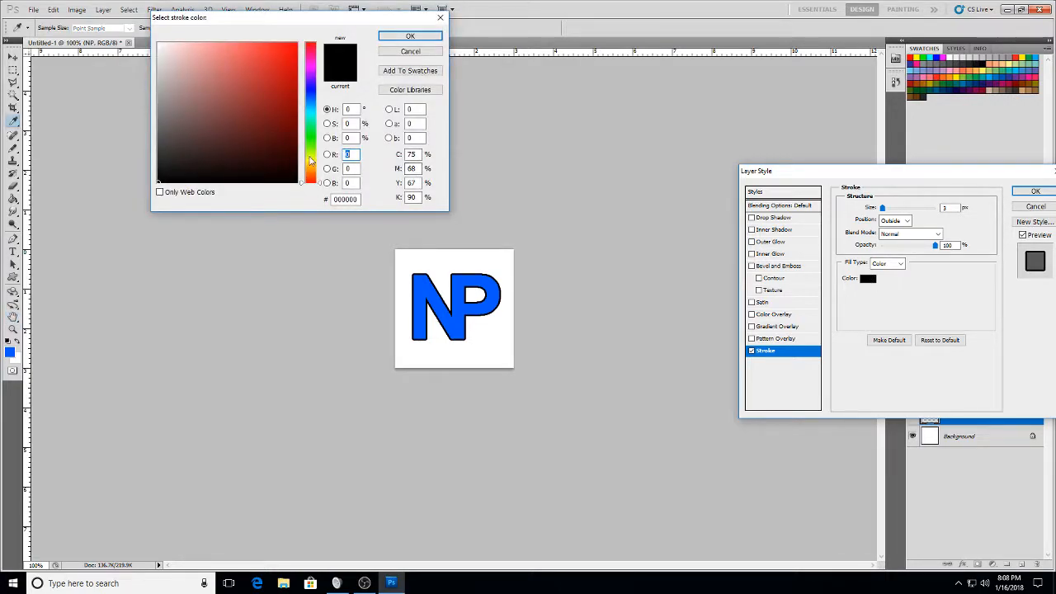
pyautogui.click(312, 157)
pyautogui.moveTo(294, 146); pyautogui.dragTo(316, 12)
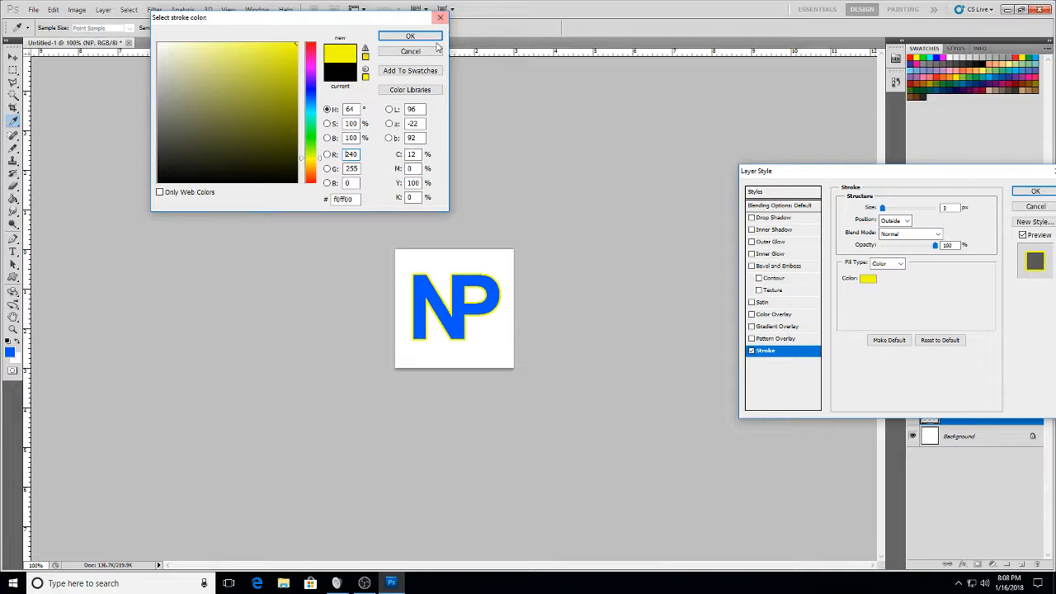
pyautogui.click(411, 36)
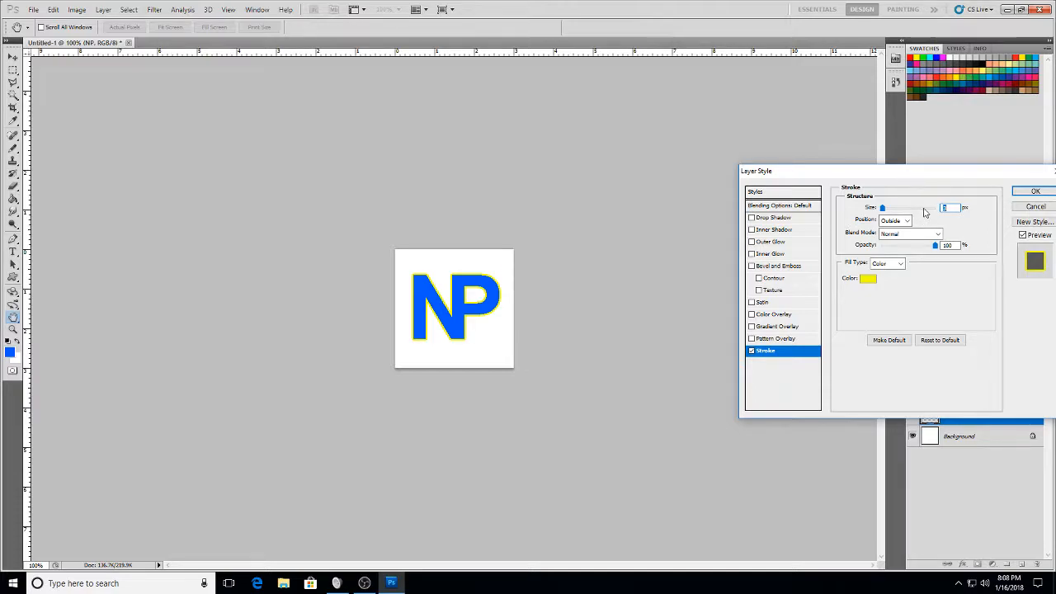
pyautogui.write('5')
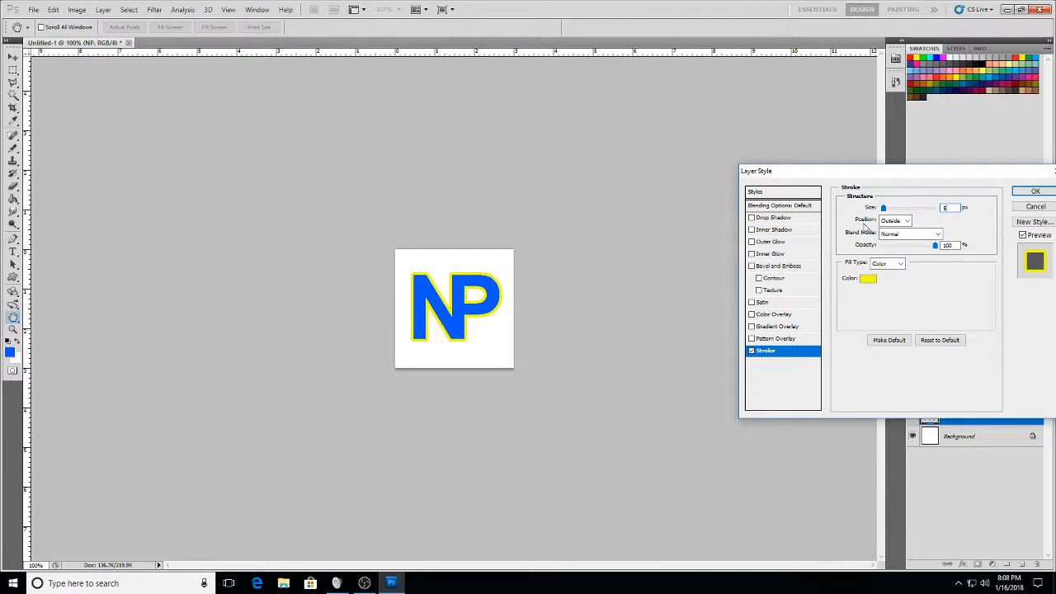
pyautogui.click(1035, 190)
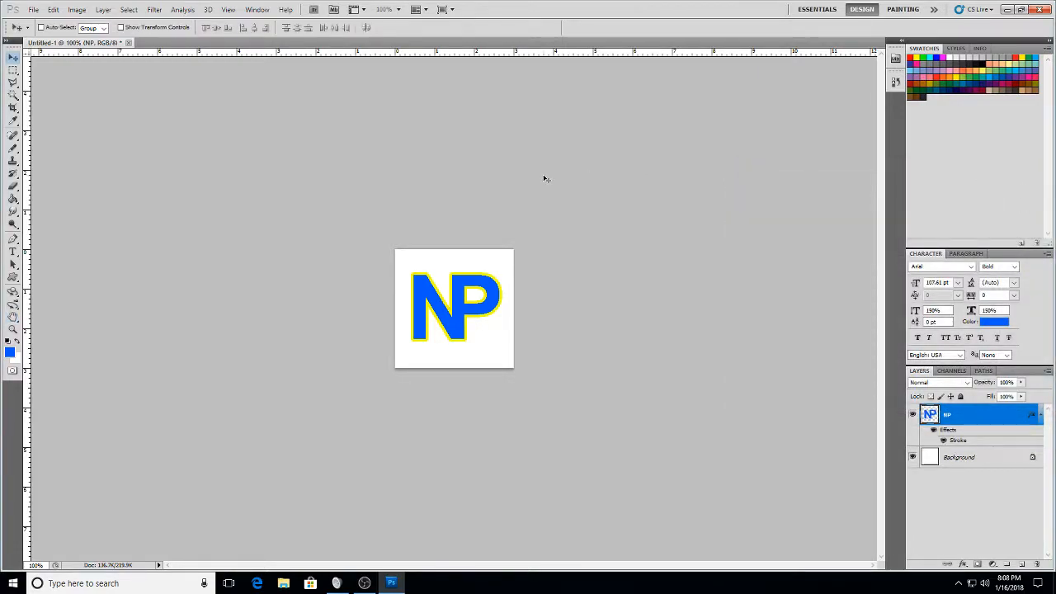
# Hide the Background layer to leave the NP logo on transparency
pyautogui.click(913, 459)
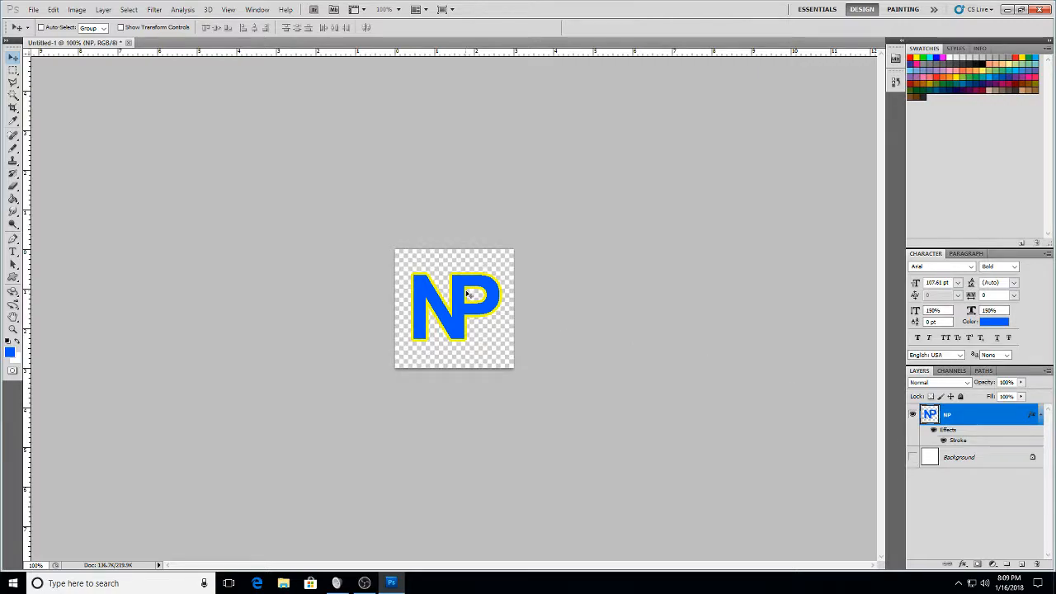
pyautogui.doubleClick(999, 423)
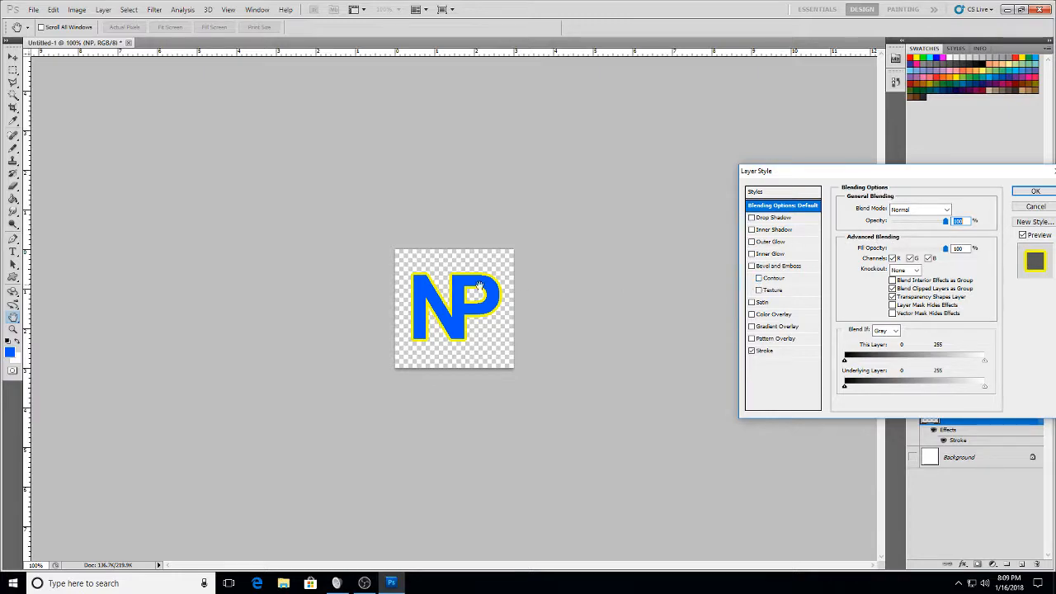
pyautogui.click(1037, 192)
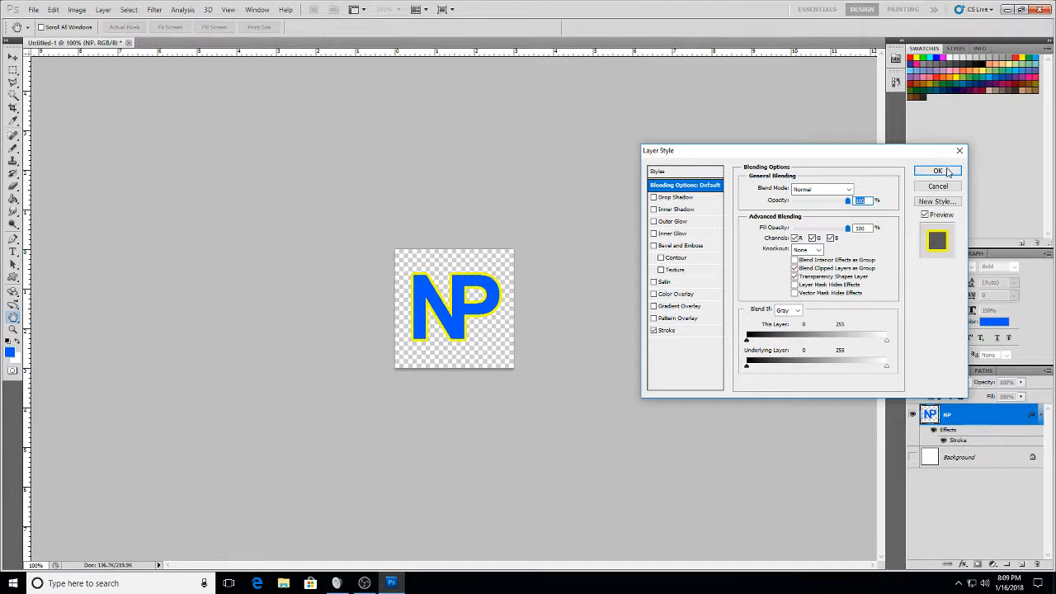
pyautogui.click(913, 458)
pyautogui.click(913, 458)
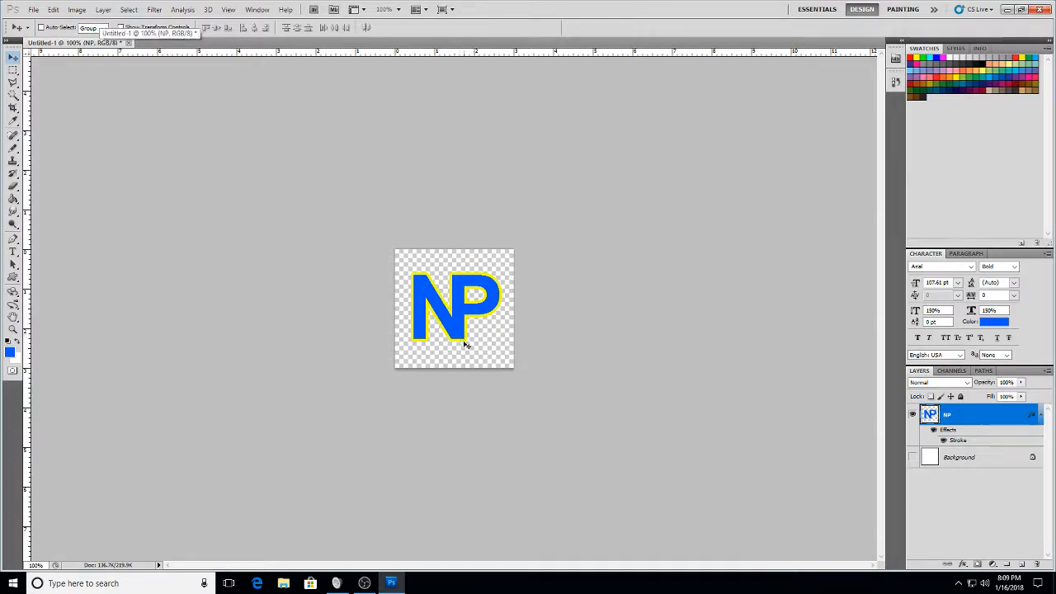
# Enlarge the outlined NP logo to nearly fill the canvas width and recentre it
pyautogui.hotkey('ctrl', 't')
pyautogui.moveTo(501, 339); pyautogui.dragTo(510, 346)
pyautogui.moveTo(415, 348); pyautogui.dragTo(401, 357)
pyautogui.press('Return')
pyautogui.moveTo(482, 341); pyautogui.dragTo(479, 335)
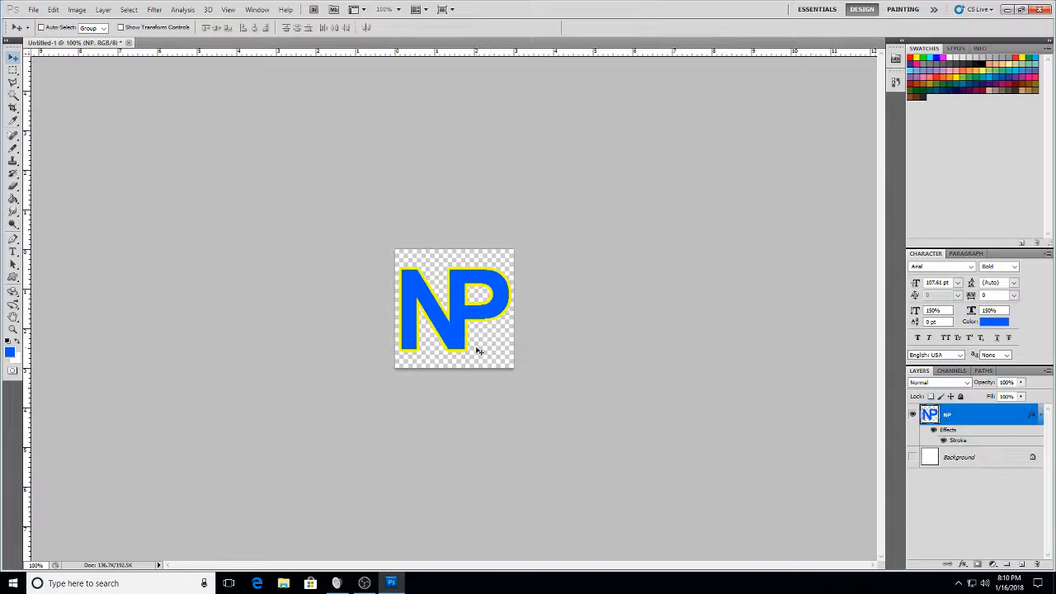
pyautogui.click(368, 586)
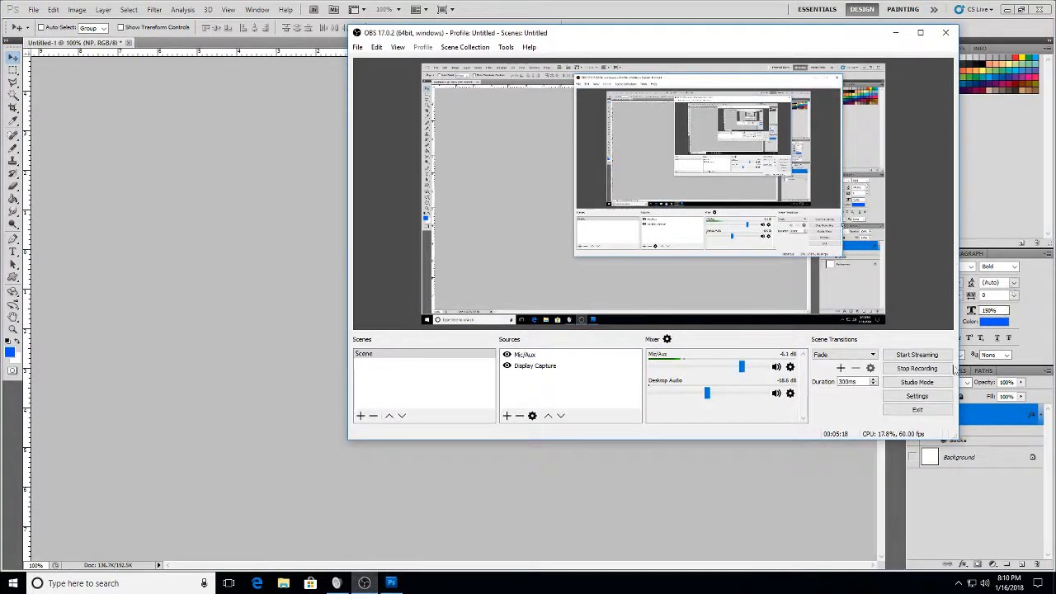